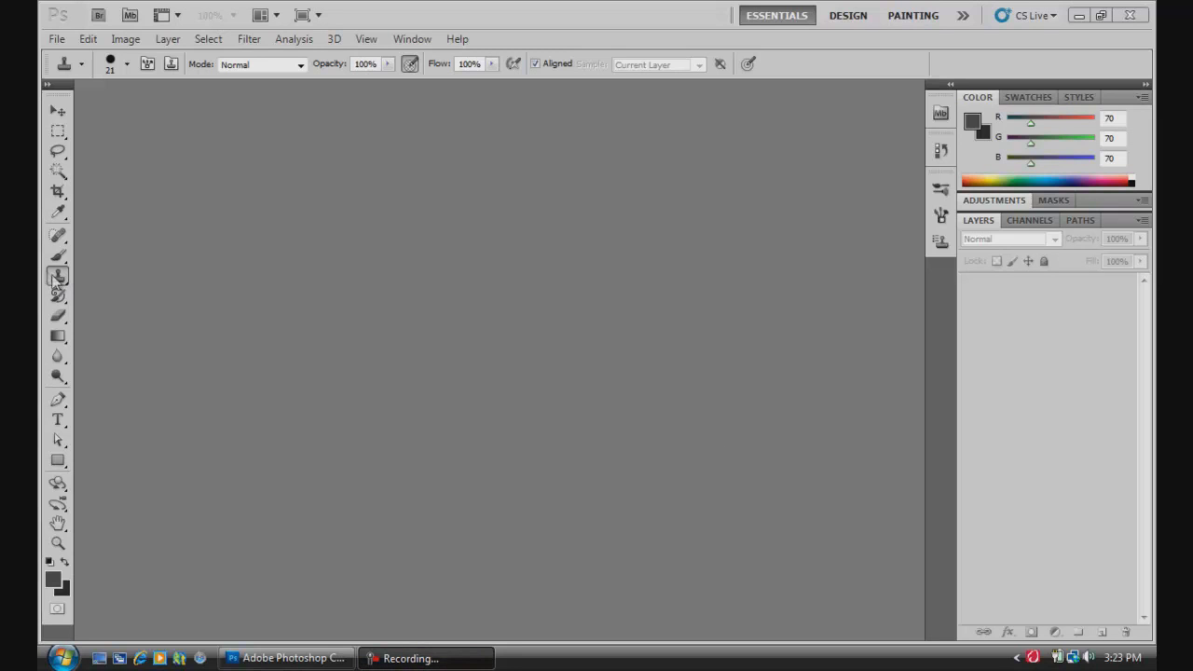
- Open the Scenic_8b JPEG image from the Desktop
left_click(58, 41)
left_click(103, 74)
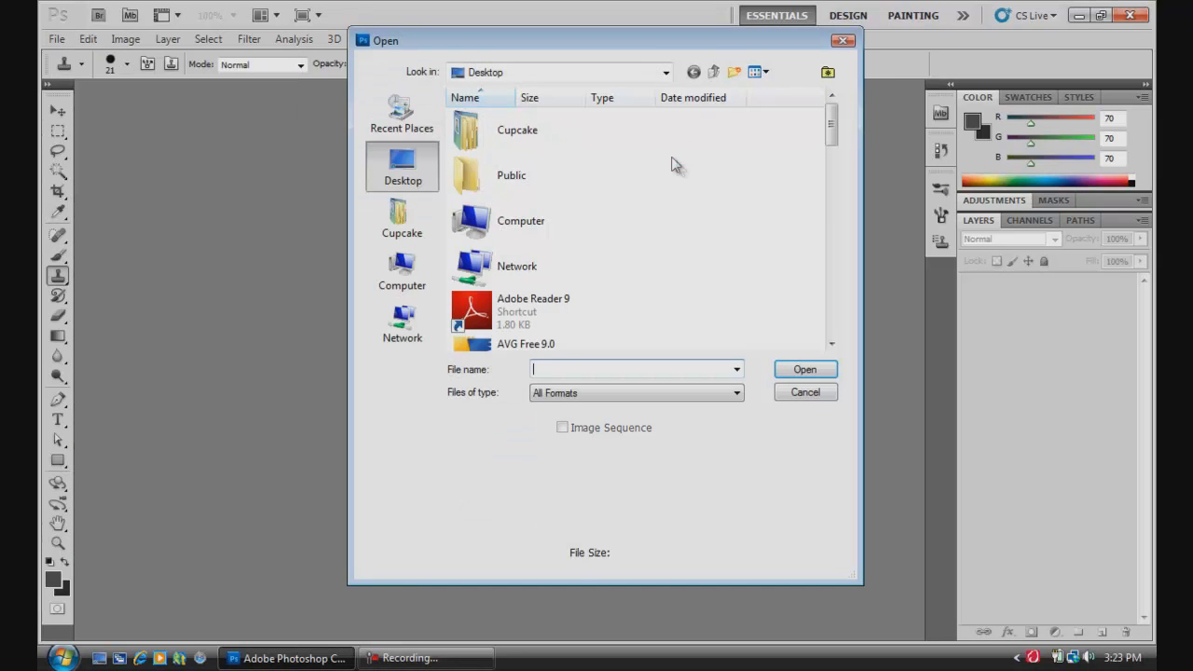
left_click_drag(831, 128, 650, 310)
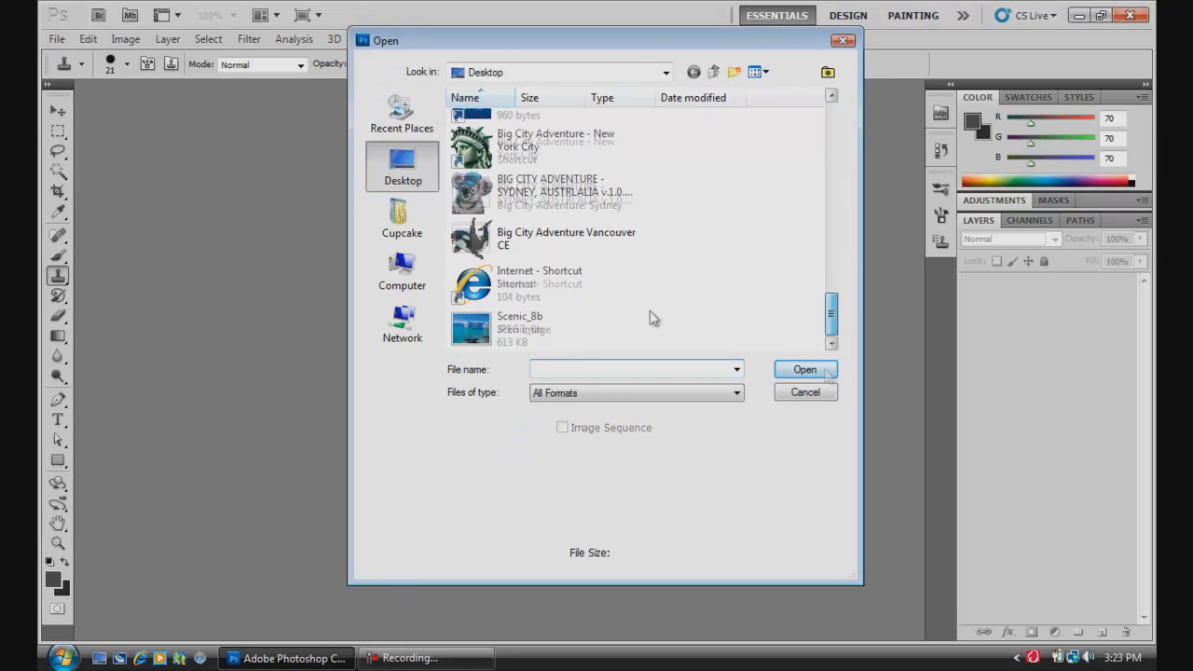
double_click(541, 319)
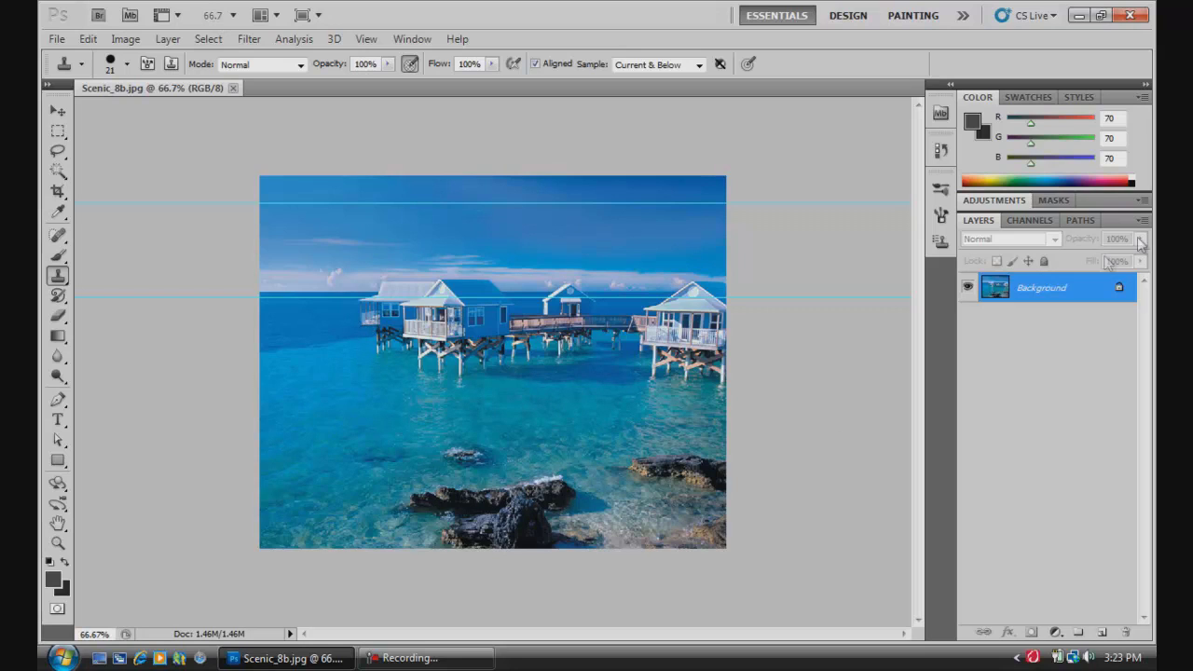
- Convert the locked Background into a regular layer and duplicate it
left_click_drag(1122, 296, 1128, 632)
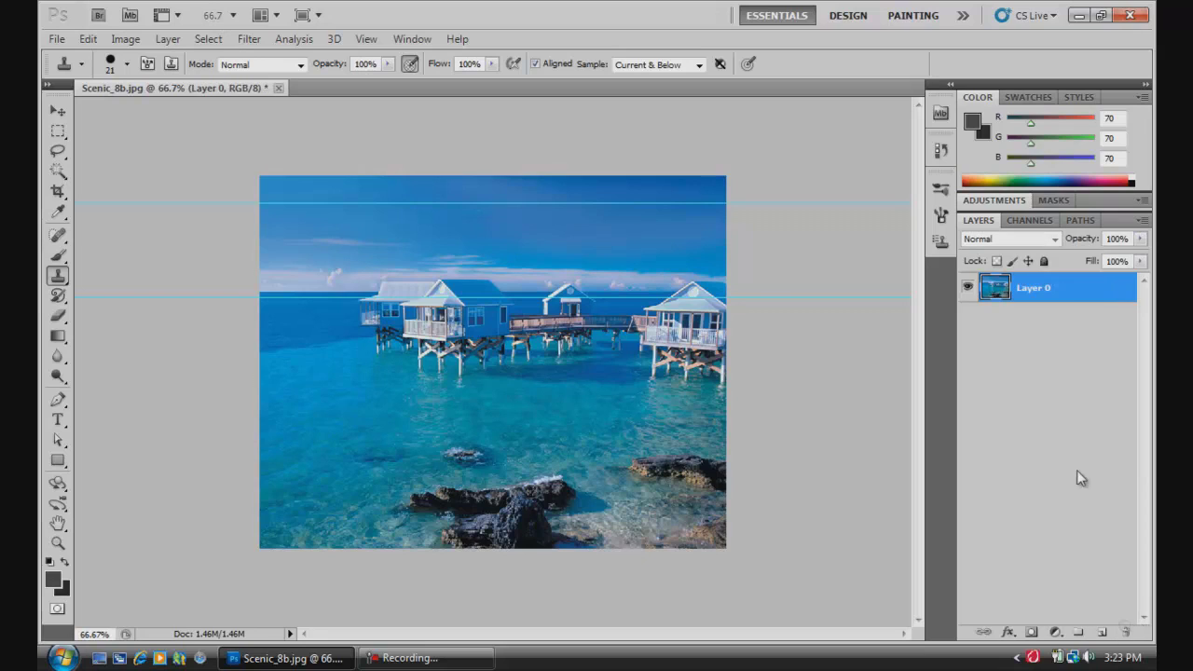
left_click_drag(1025, 293, 1102, 631)
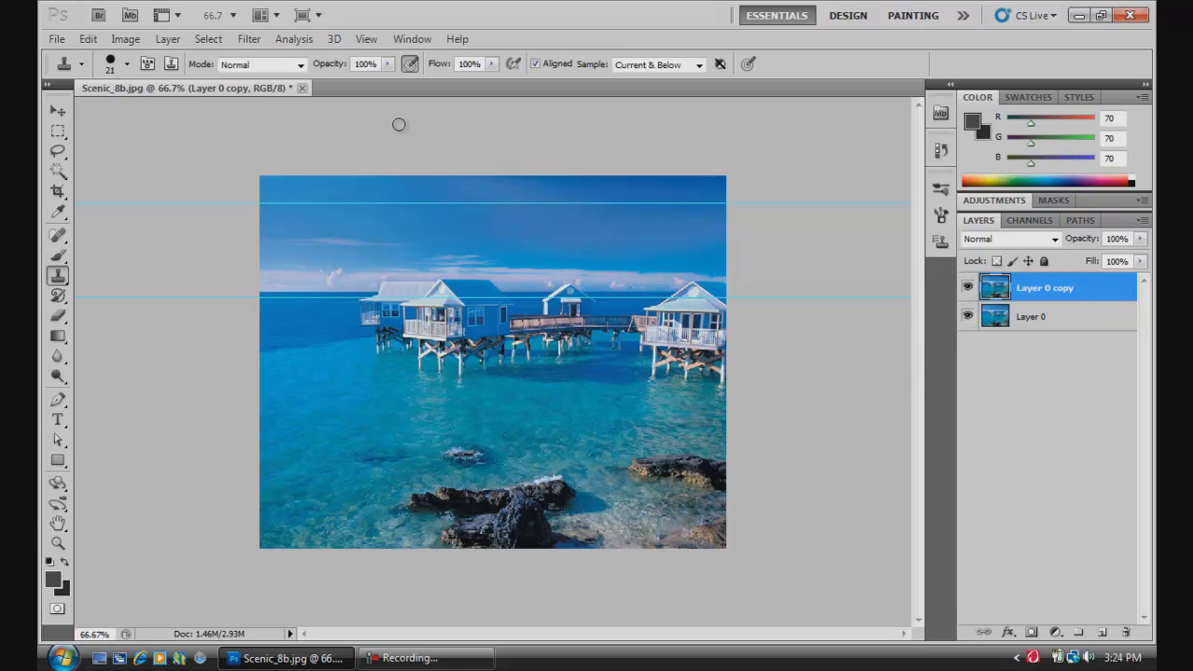
- With the Clone Stamp at a 26 px brush, cover the small splashing rock and the dark patch beside it with water
left_click(232, 15)
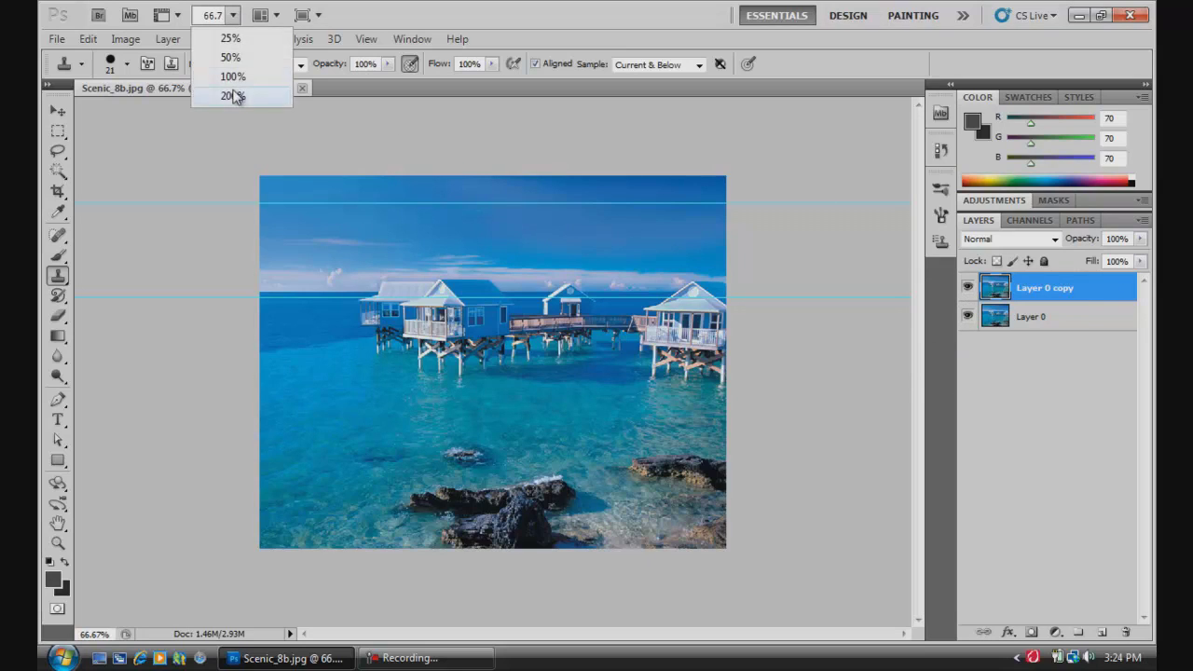
left_click(233, 76)
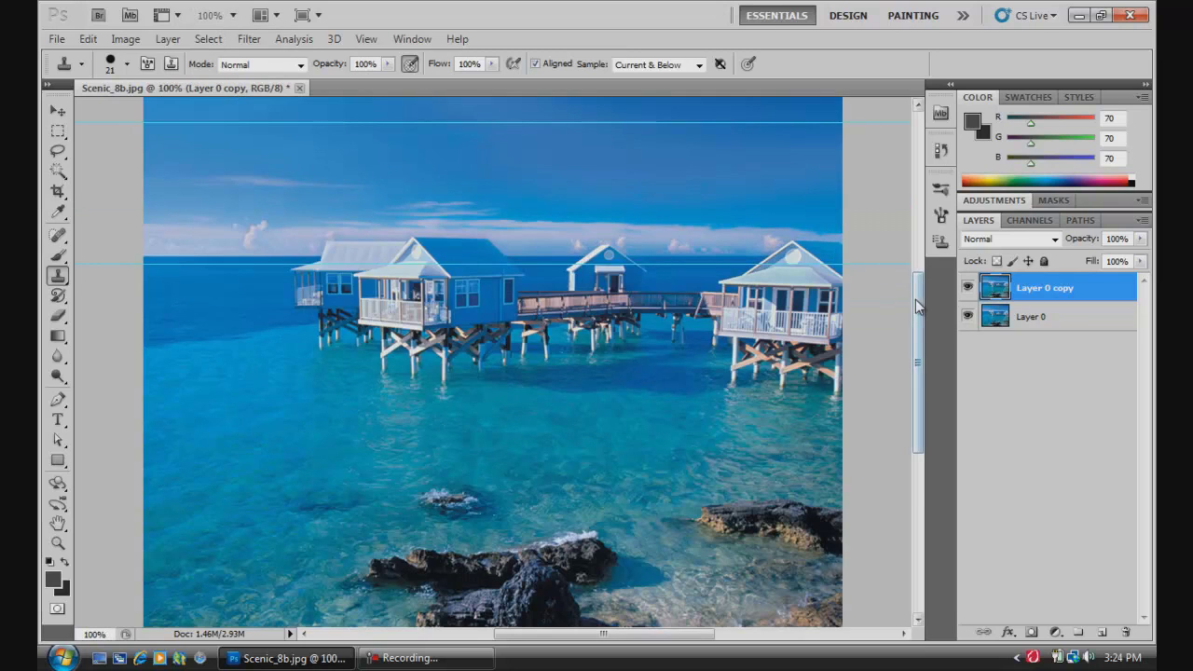
left_click_drag(918, 289, 918, 325)
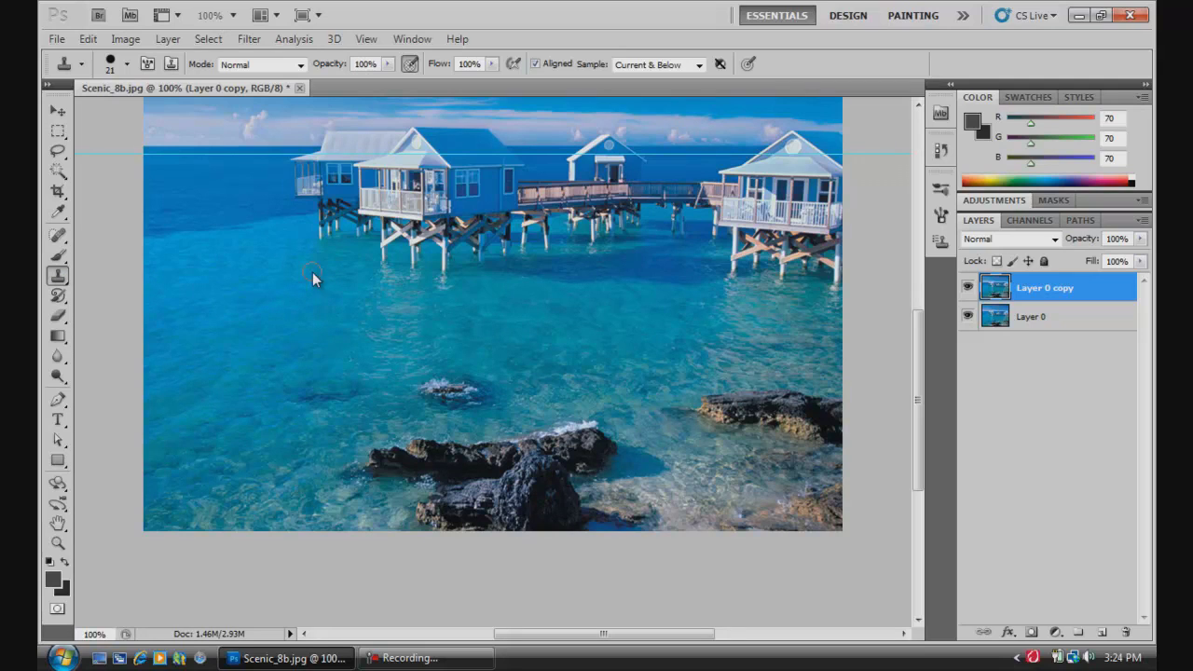
key("bracketleft")
key("bracketleft")
key("bracketleft")
key("bracketleft")
key("bracketleft")
key("bracketleft")
key("bracketleft")
key("bracketleft")
key("bracketleft")
key("bracketleft")
mouse_move(269, 281)
left_mouse_down()
mouse_move(373, 280)
mouse_move(305, 283)
left_mouse_up()
key("bracketleft")
key("bracketleft")
key("bracketleft")
key("bracketleft")
key("bracketleft")
key("bracketleft")
left_click(438, 383)
mouse_move(433, 392)
left_mouse_down()
mouse_move(462, 386)
mouse_move(440, 395)
mouse_move(483, 398)
left_mouse_up()
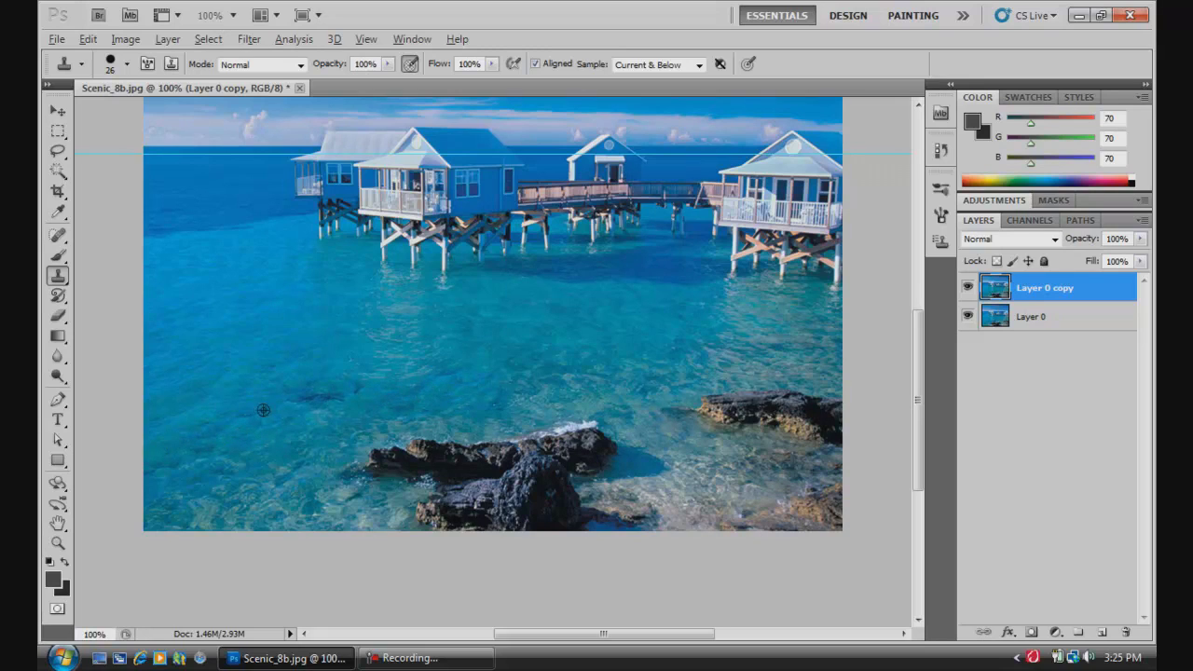
mouse_move(290, 412)
left_mouse_down()
mouse_move(338, 400)
mouse_move(311, 408)
mouse_move(316, 396)
left_mouse_up()
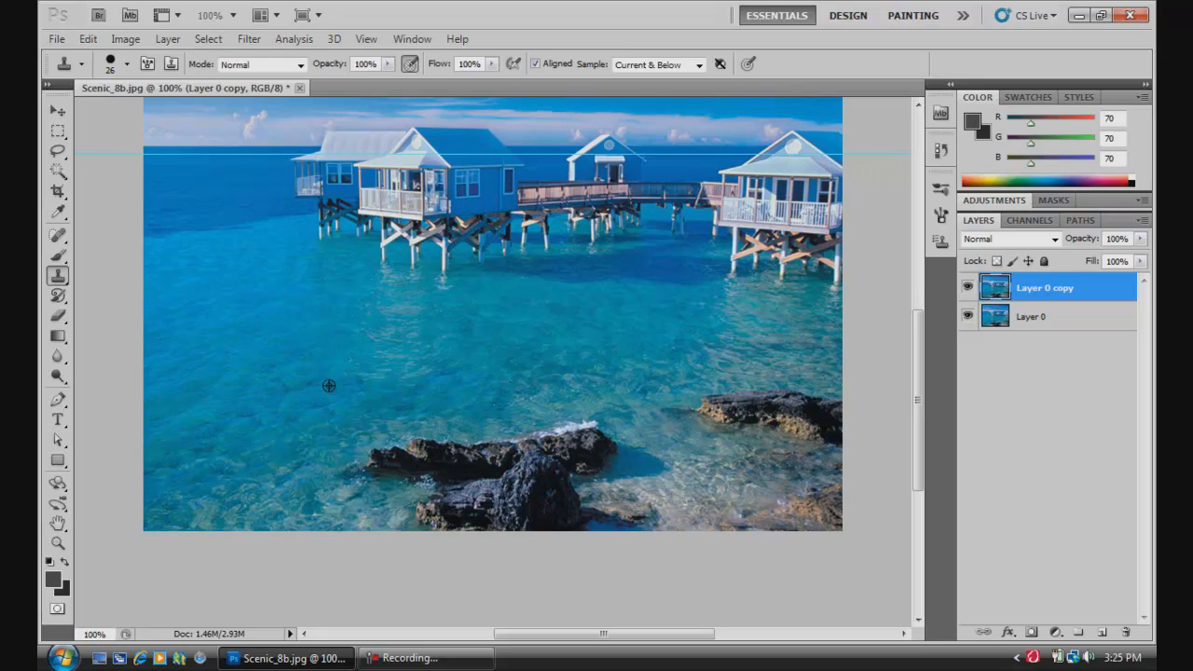
- Clone water over the large dark rocks in the foreground, working from their left end toward the right
mouse_move(383, 438)
left_mouse_down()
mouse_move(410, 436)
mouse_move(357, 422)
left_mouse_up()
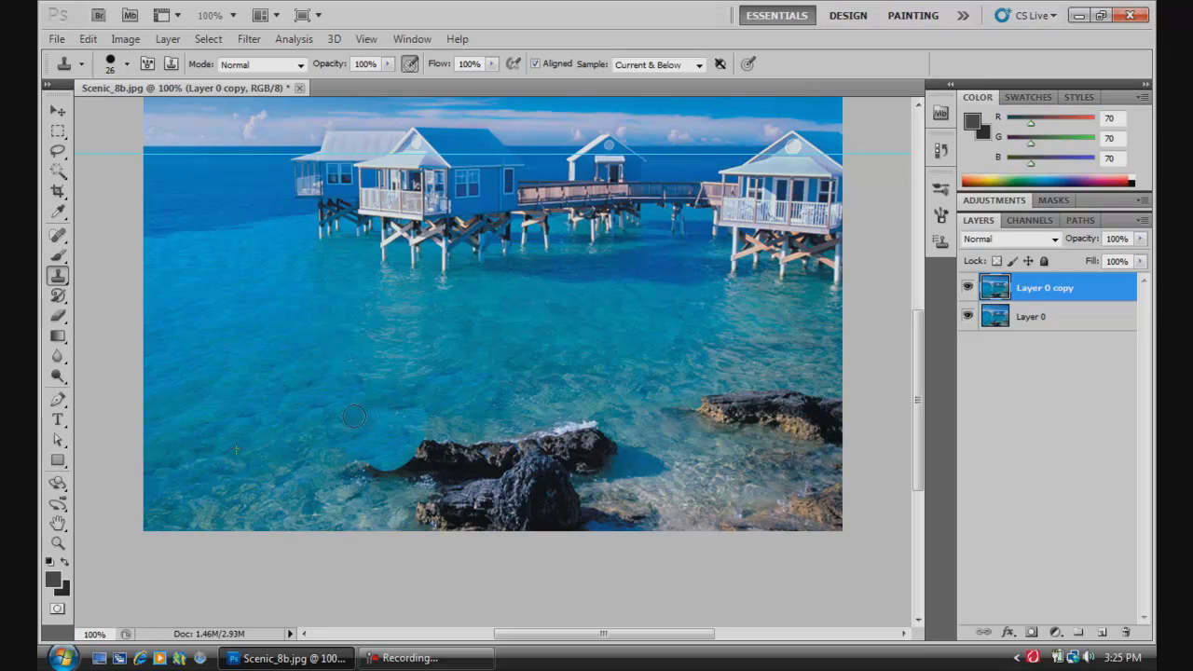
mouse_move(354, 415)
left_mouse_down()
mouse_move(397, 453)
mouse_move(408, 414)
left_mouse_up()
mouse_move(377, 455)
left_mouse_down()
mouse_move(422, 441)
mouse_move(439, 459)
mouse_move(454, 448)
mouse_move(428, 429)
mouse_move(437, 425)
mouse_move(418, 426)
mouse_move(433, 460)
mouse_move(413, 501)
left_mouse_up()
left_click(335, 454, "alt")
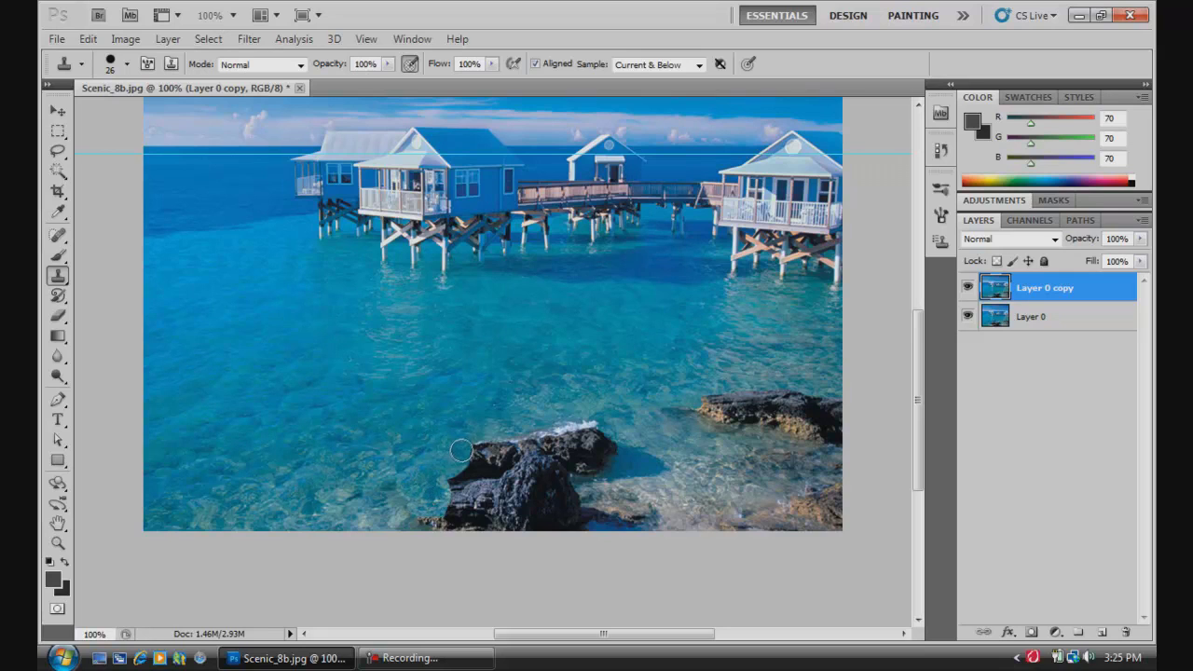
mouse_move(463, 450)
left_mouse_down()
mouse_move(506, 443)
mouse_move(472, 454)
mouse_move(514, 458)
mouse_move(550, 450)
mouse_move(578, 435)
left_mouse_up()
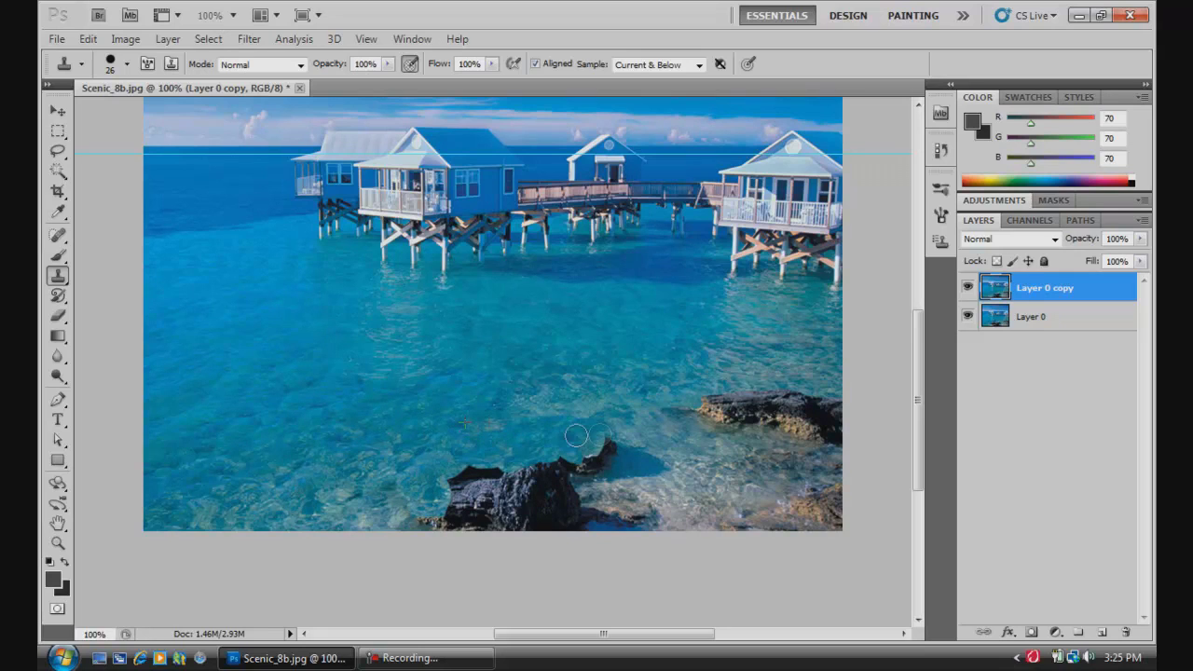
mouse_move(447, 486)
left_mouse_down()
mouse_move(436, 517)
mouse_move(507, 474)
mouse_move(561, 472)
mouse_move(607, 449)
mouse_move(561, 487)
mouse_move(495, 497)
mouse_move(494, 519)
mouse_move(429, 532)
mouse_move(459, 518)
mouse_move(395, 500)
mouse_move(439, 529)
left_mouse_up()
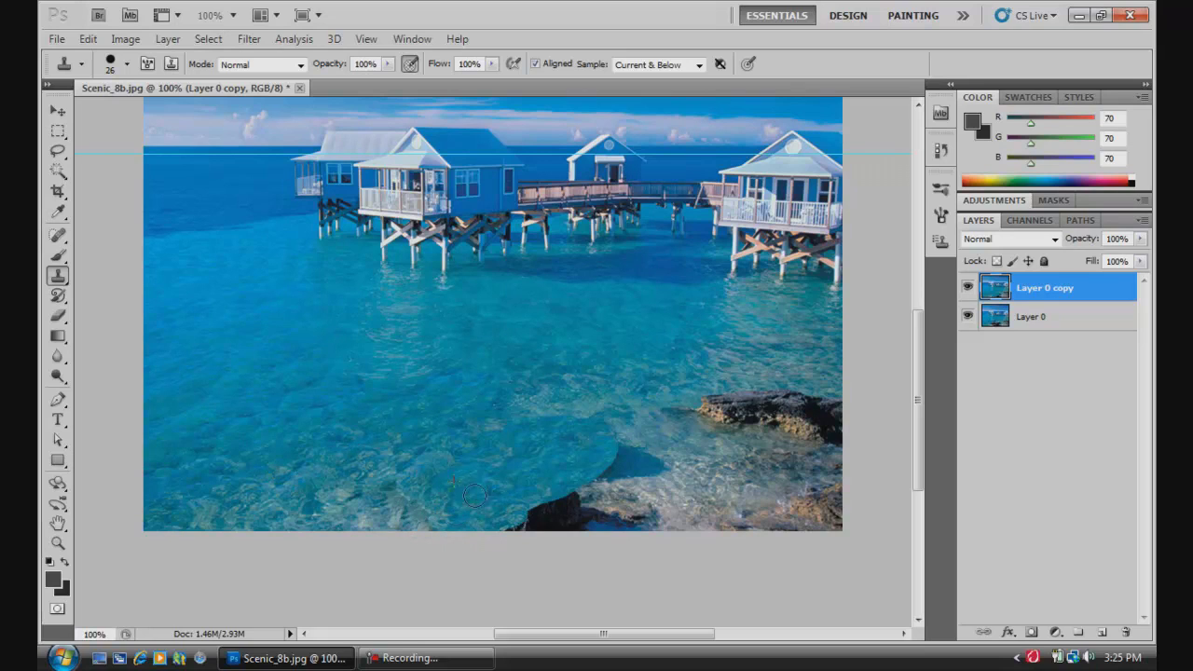
- Resample nearby water and retouch the cloned area where the left part of the large rocks stood
left_click(468, 453, "alt")
mouse_move(446, 495)
left_mouse_down()
mouse_move(443, 523)
mouse_move(440, 480)
left_mouse_up()
left_click(423, 441, "alt")
mouse_move(414, 524)
left_mouse_down()
mouse_move(388, 494)
mouse_move(396, 521)
mouse_move(406, 498)
mouse_move(411, 512)
mouse_move(450, 499)
mouse_move(441, 490)
mouse_move(438, 521)
mouse_move(415, 485)
mouse_move(432, 511)
left_mouse_up()
left_click(370, 471, "alt")
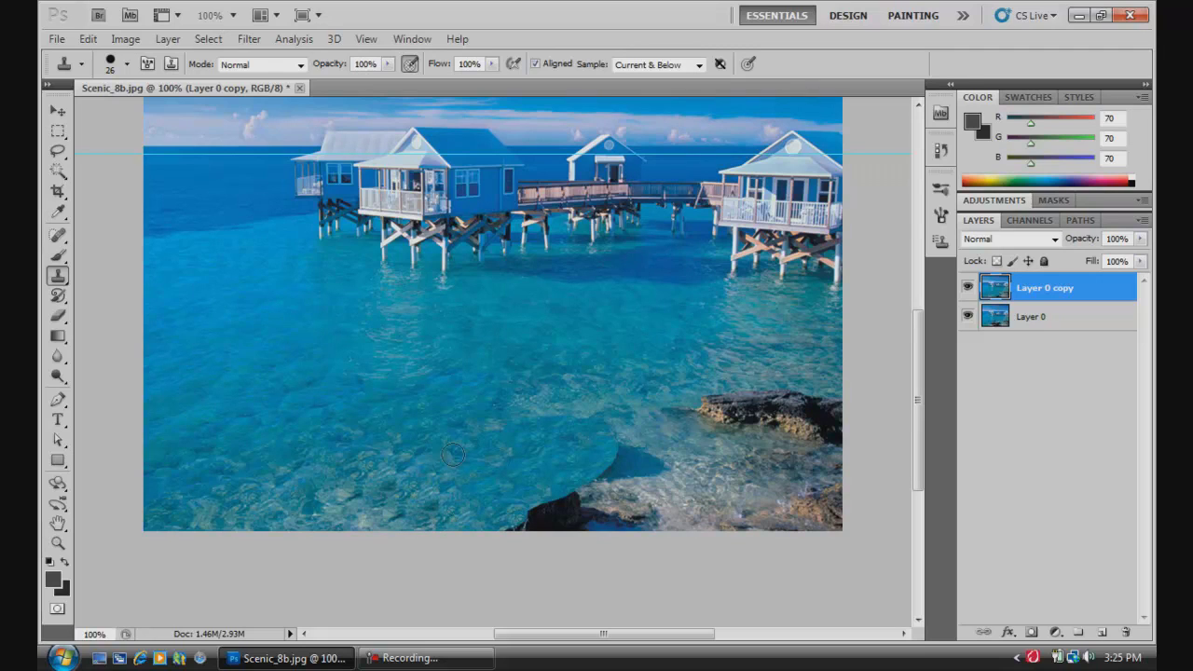
mouse_move(453, 454)
left_mouse_down()
mouse_move(544, 513)
mouse_move(490, 460)
left_mouse_up()
- Clone water over the remaining piece of dark foreground rock and the sandy shallows beside it
mouse_move(533, 504)
left_mouse_down()
mouse_move(568, 519)
mouse_move(498, 525)
mouse_move(595, 527)
mouse_move(587, 502)
mouse_move(559, 493)
mouse_move(600, 486)
mouse_move(594, 521)
mouse_move(608, 471)
mouse_move(595, 428)
mouse_move(613, 455)
mouse_move(609, 497)
mouse_move(623, 461)
mouse_move(613, 497)
mouse_move(675, 496)
mouse_move(664, 485)
mouse_move(679, 466)
mouse_move(650, 421)
mouse_move(615, 491)
mouse_move(641, 460)
mouse_move(634, 479)
mouse_move(610, 492)
mouse_move(616, 464)
mouse_move(601, 500)
mouse_move(588, 499)
mouse_move(601, 475)
mouse_move(571, 480)
mouse_move(573, 491)
mouse_move(608, 466)
mouse_move(604, 450)
mouse_move(566, 526)
mouse_move(617, 517)
mouse_move(604, 510)
mouse_move(583, 522)
mouse_move(634, 522)
mouse_move(598, 498)
mouse_move(634, 492)
mouse_move(616, 494)
mouse_move(620, 511)
mouse_move(618, 487)
mouse_move(611, 515)
mouse_move(643, 518)
mouse_move(653, 490)
mouse_move(623, 475)
mouse_move(645, 518)
mouse_move(654, 456)
mouse_move(630, 494)
mouse_move(680, 466)
mouse_move(673, 429)
mouse_move(653, 415)
mouse_move(667, 459)
mouse_move(643, 517)
mouse_move(671, 464)
mouse_move(681, 514)
left_mouse_up()
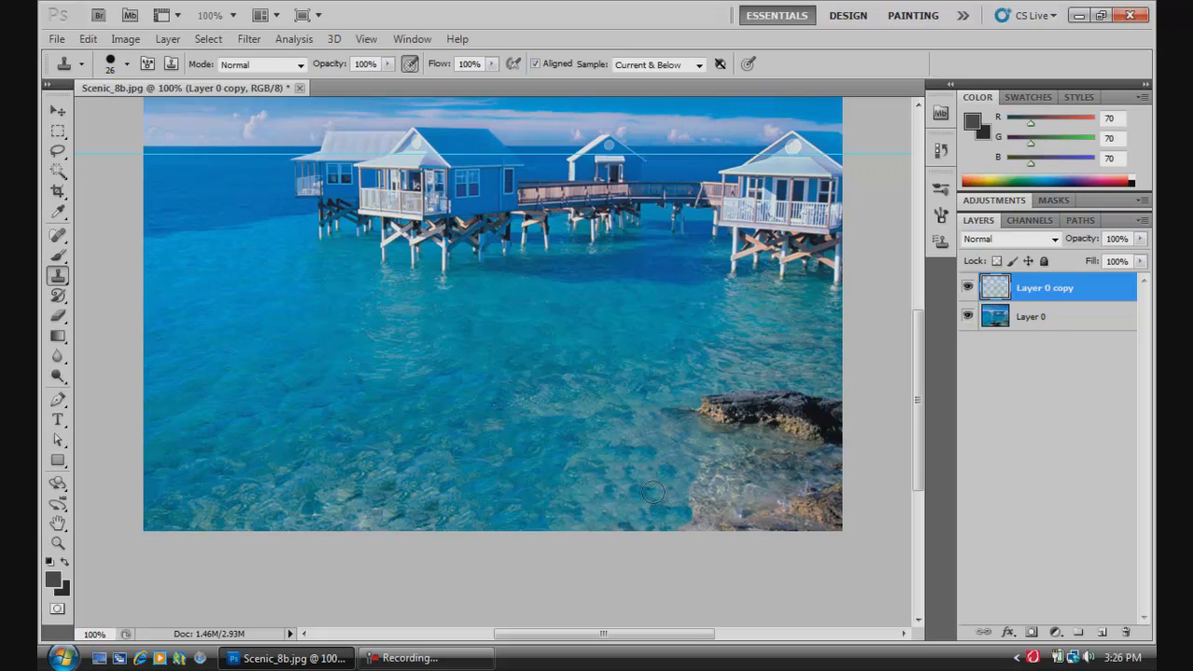
left_click(720, 444, "alt")
mouse_move(707, 467)
left_mouse_down()
mouse_move(679, 487)
mouse_move(672, 515)
left_mouse_up()
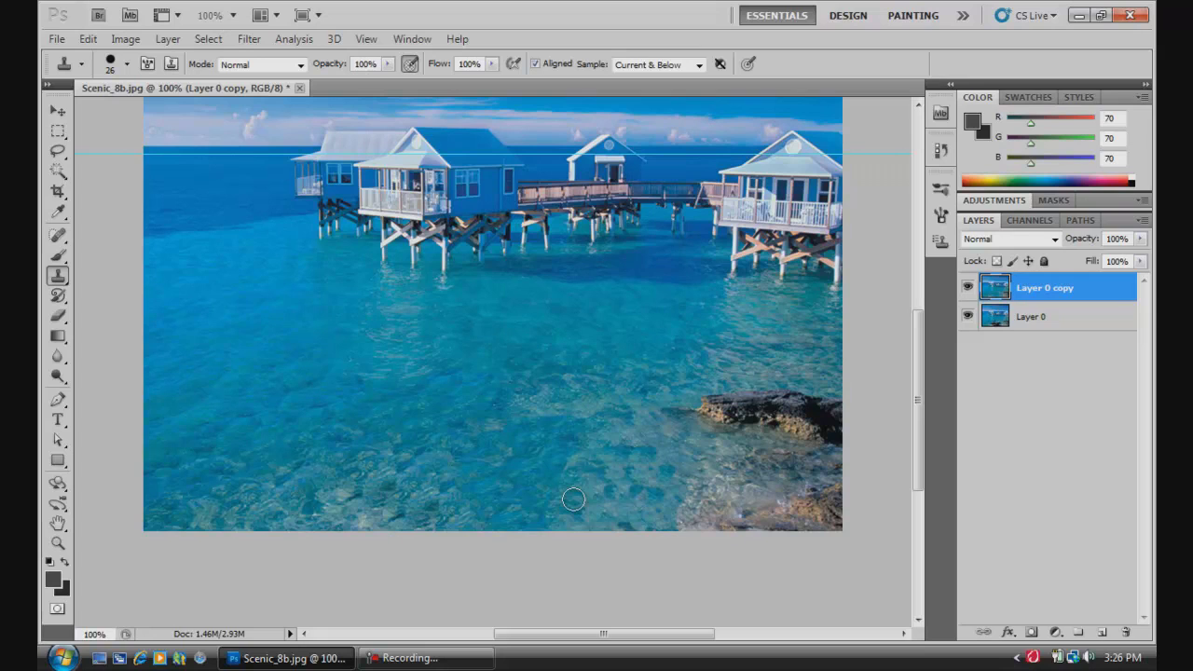
- Compare Layer 0 copy with the original by toggling its visibility, and inspect the retouched water near the remaining rocks at 200%
left_click(806, 289)
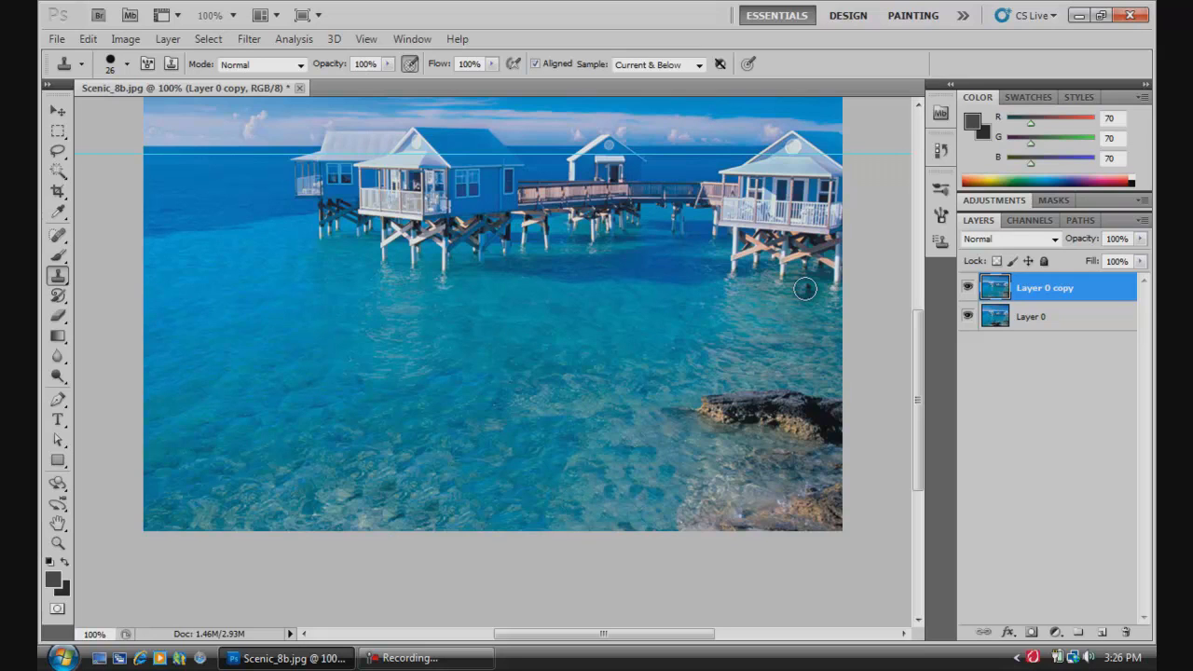
left_click(966, 290)
left_click(967, 289)
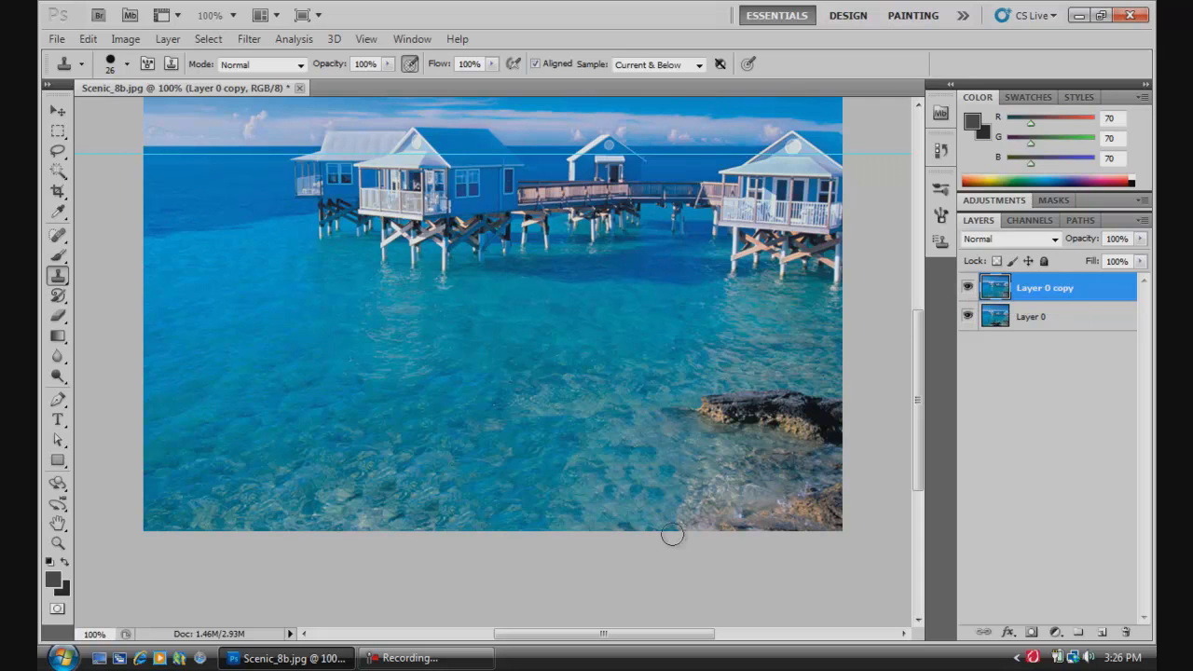
left_click(233, 15)
left_click(233, 95)
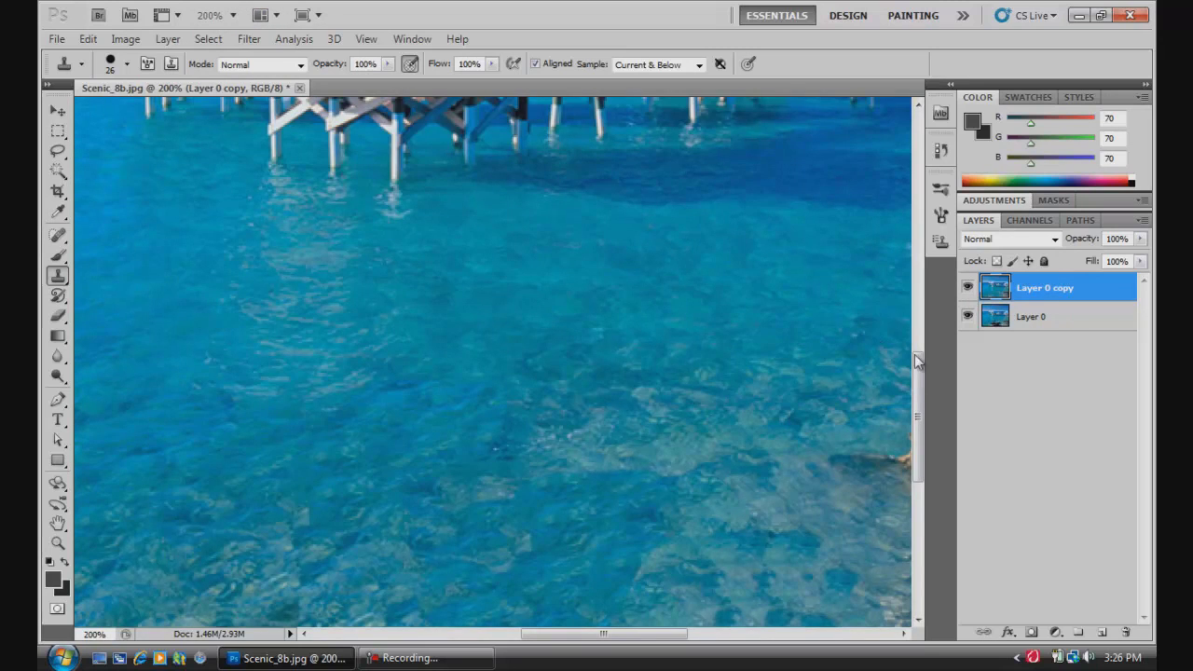
left_click_drag(917, 362, 918, 449)
left_click_drag(652, 635, 711, 635)
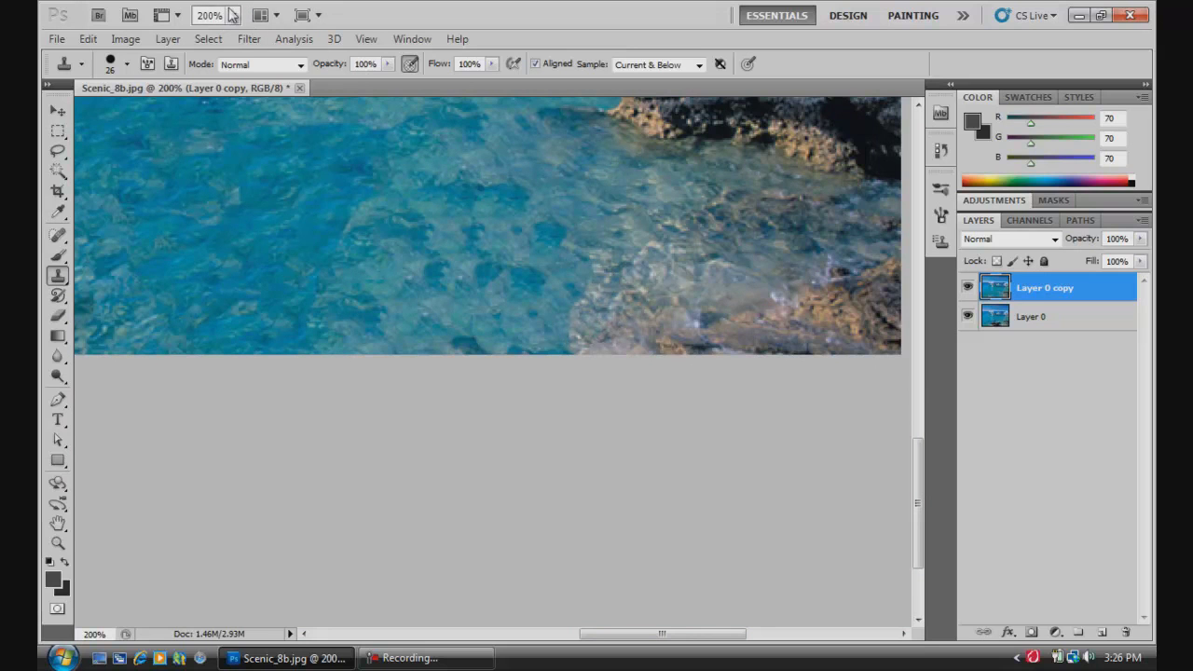
left_click(234, 16)
left_click(237, 75)
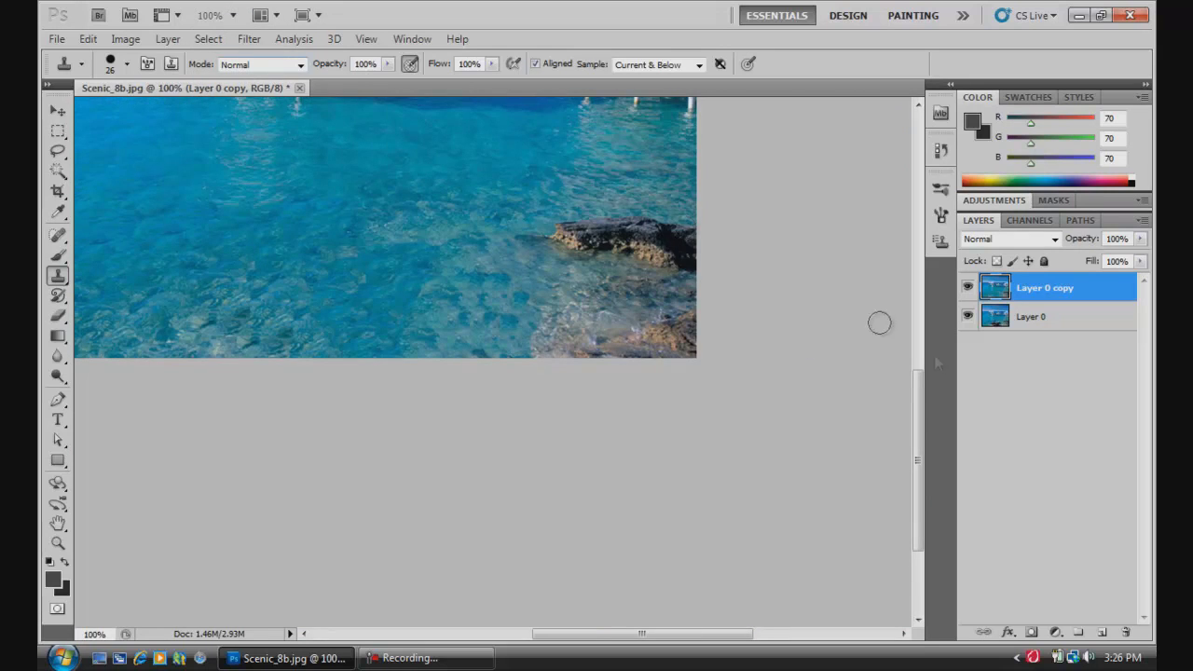
left_click_drag(917, 462, 917, 391)
left_click_drag(653, 634, 611, 634)
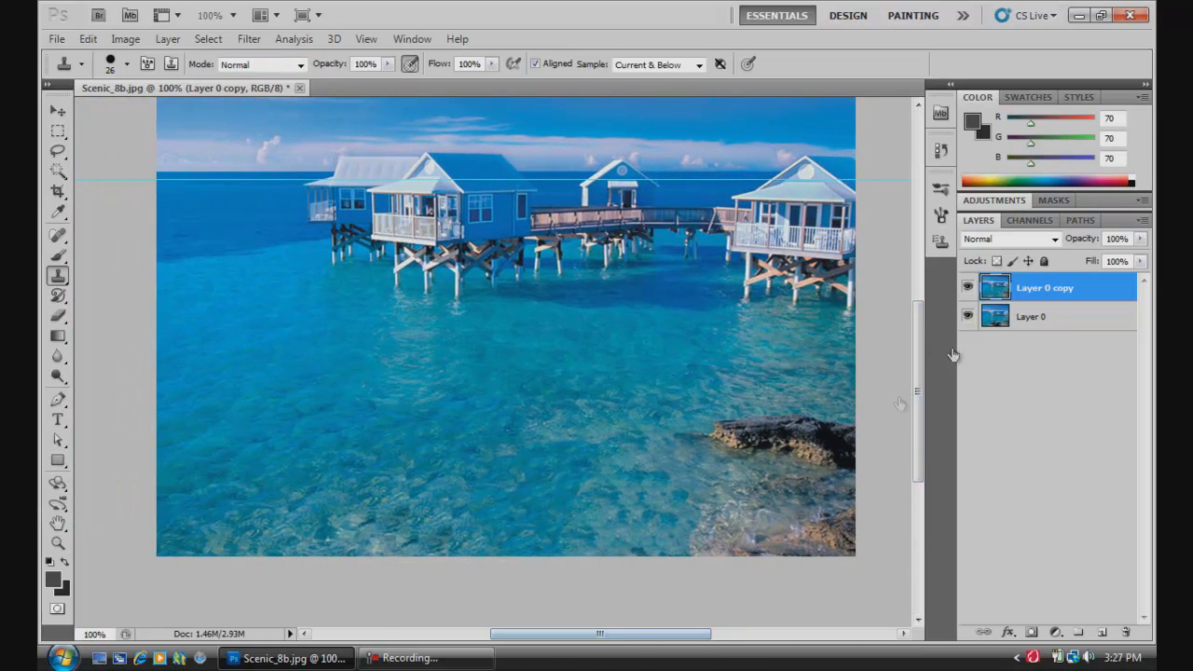
left_click(968, 287)
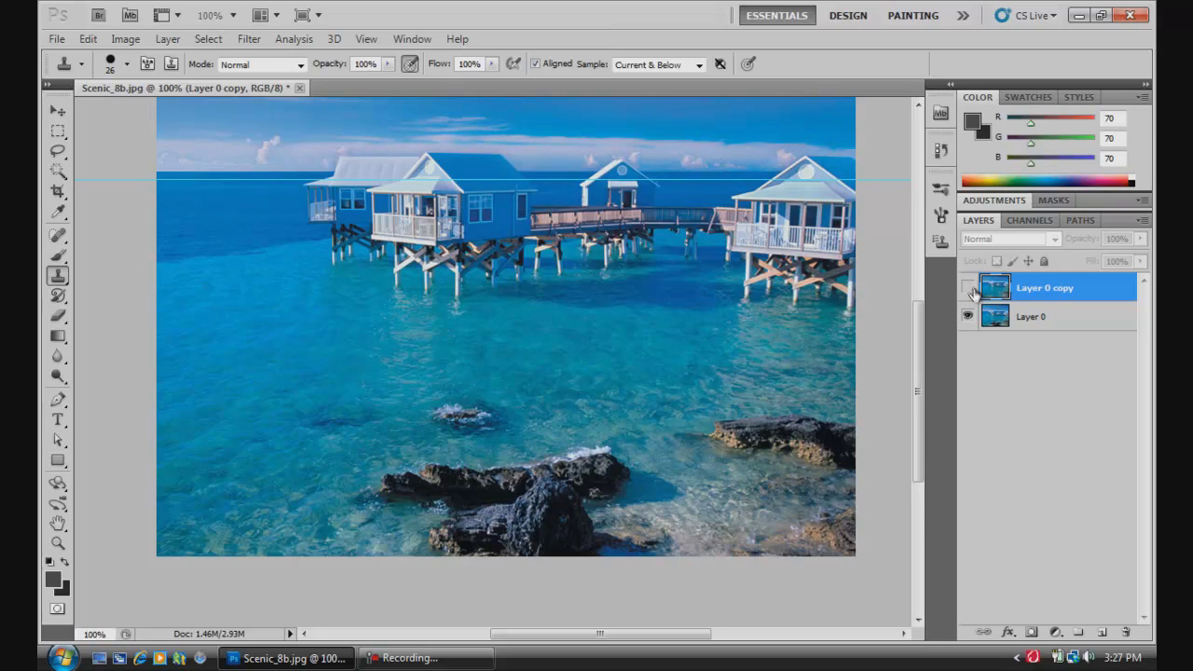
left_click(968, 290)
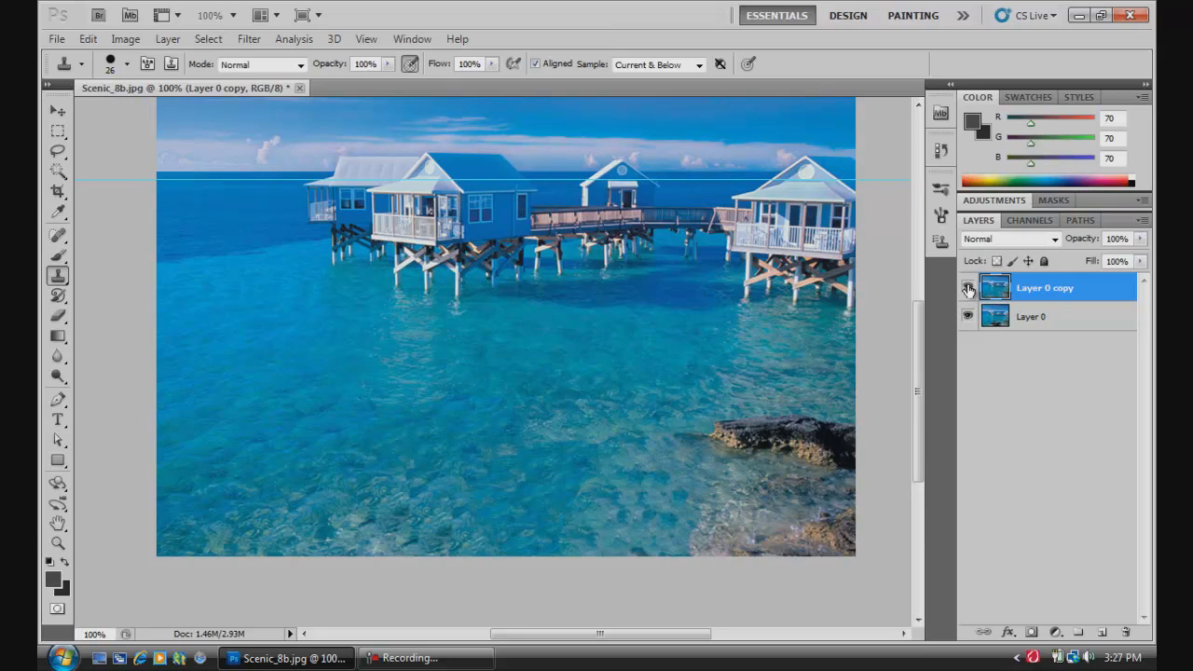
left_click(968, 290)
- Try painting broad Clone Stamp strokes across the open water with a 52 px brush, and undo them
key("bracketleft")
key("bracketleft")
mouse_move(363, 342)
left_mouse_down()
mouse_move(417, 342)
mouse_move(366, 348)
left_mouse_up()
mouse_move(675, 380)
left_mouse_down()
mouse_move(695, 414)
mouse_move(626, 440)
mouse_move(727, 417)
mouse_move(750, 438)
mouse_move(653, 392)
mouse_move(615, 521)
mouse_move(506, 426)
mouse_move(540, 317)
mouse_move(471, 299)
left_mouse_up()
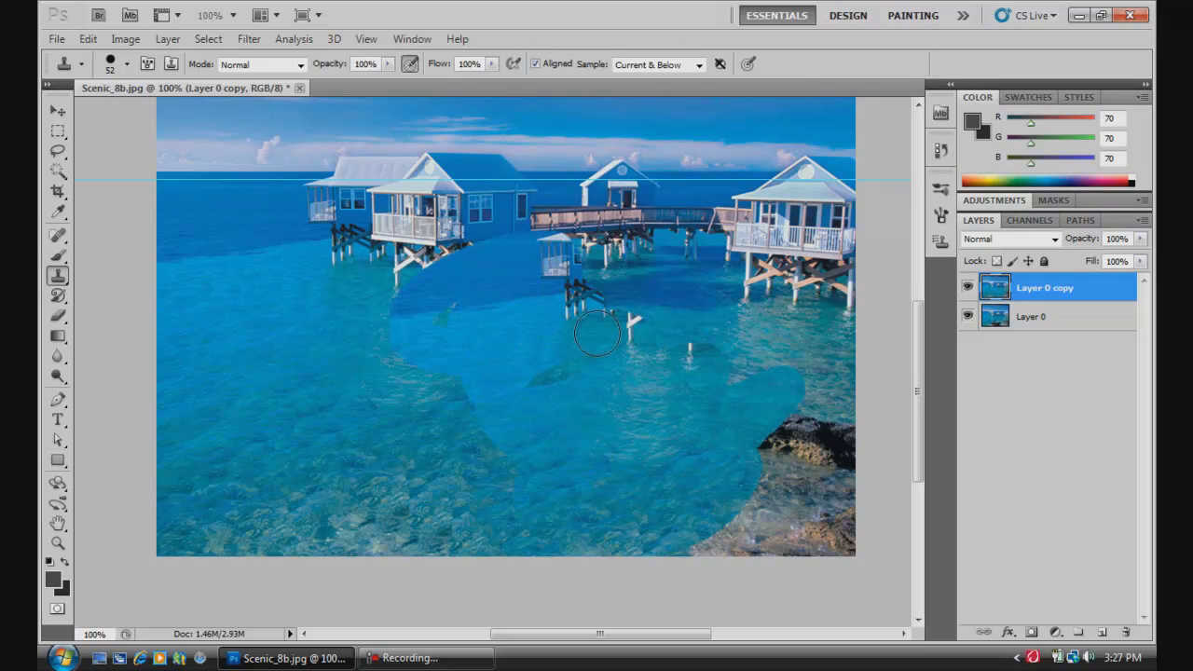
key("ctrl+alt+z")
key("ctrl+alt+z")
- Resample the water just below the stilts of the left hut for the Clone Stamp
left_click(403, 325)
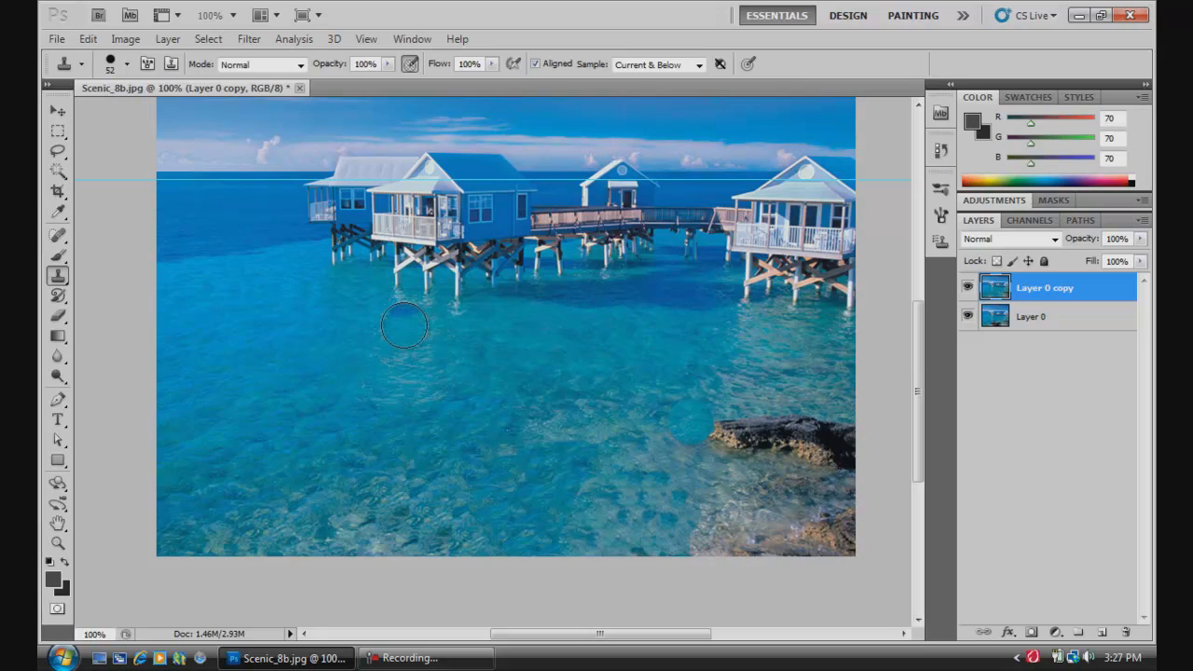